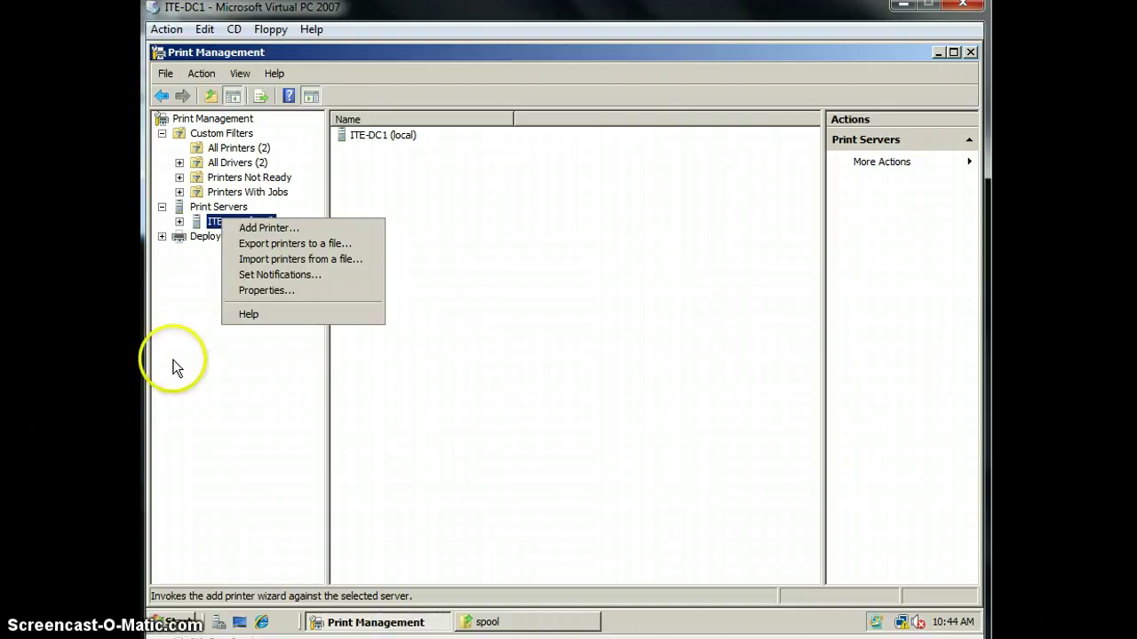
Start adding a printer to the ITE-DC1 print server using the existing port 192.168.8.100
click(267, 228)
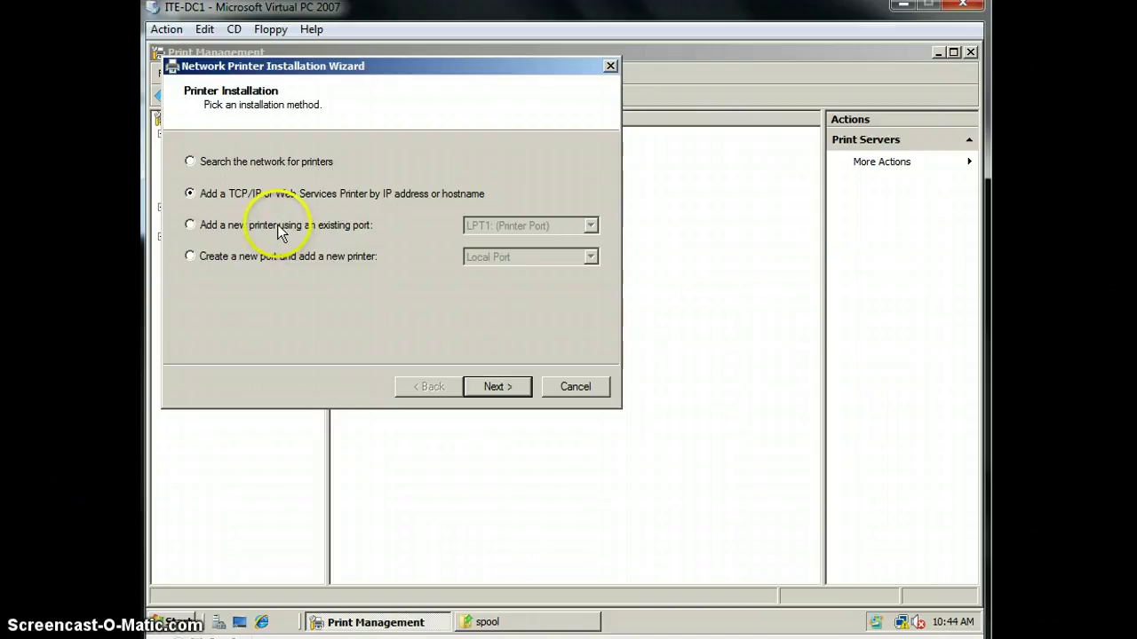
click(189, 225)
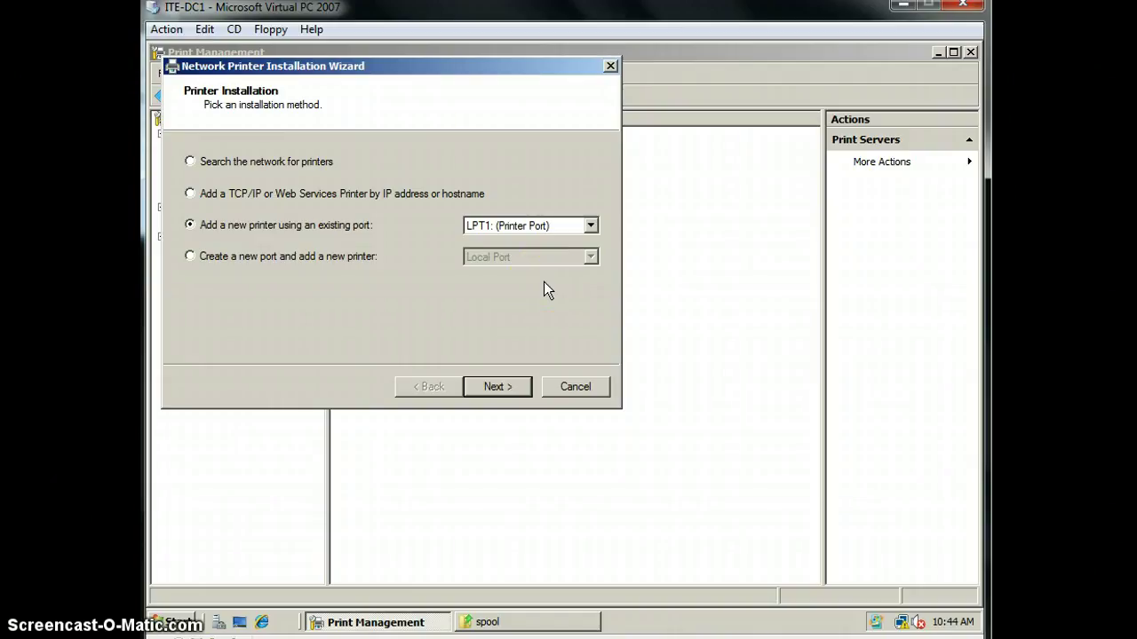
click(592, 227)
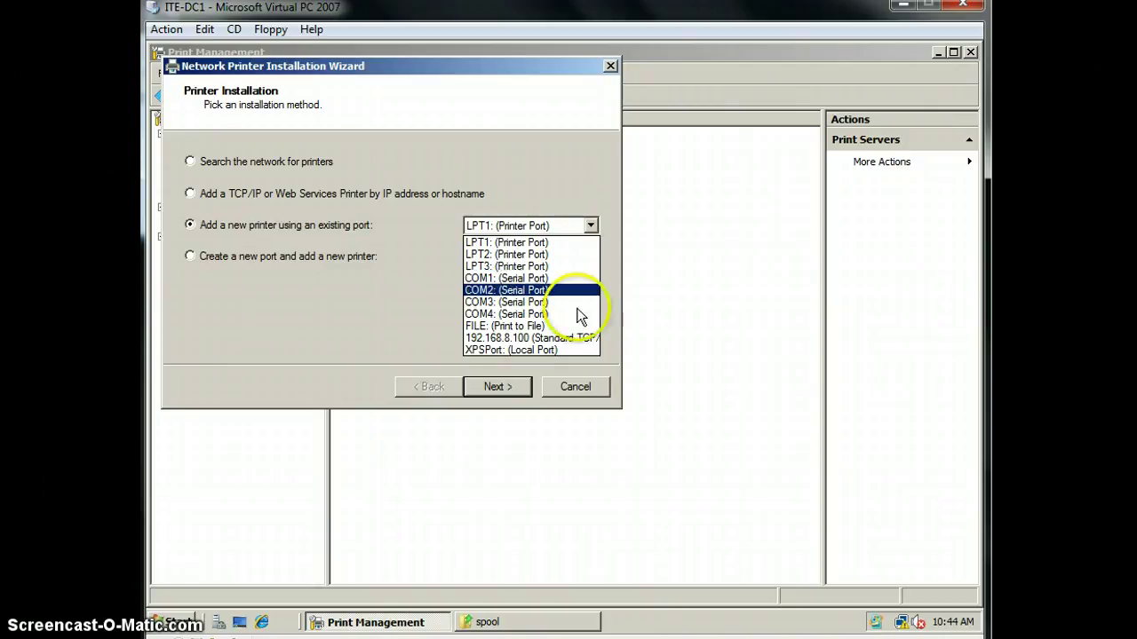
click(583, 344)
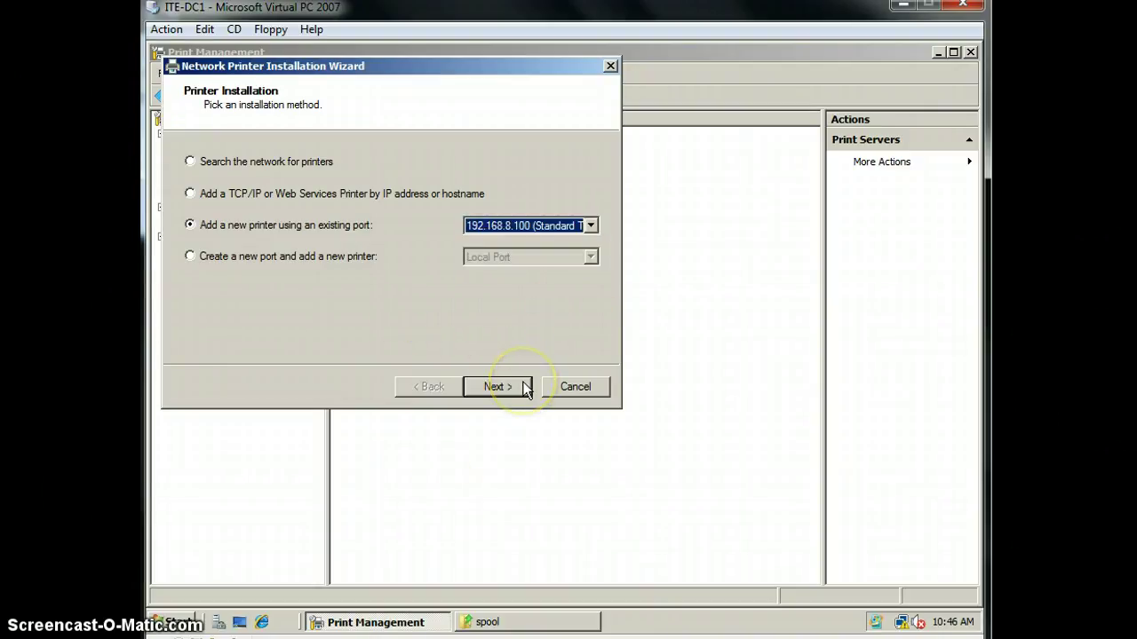
click(522, 391)
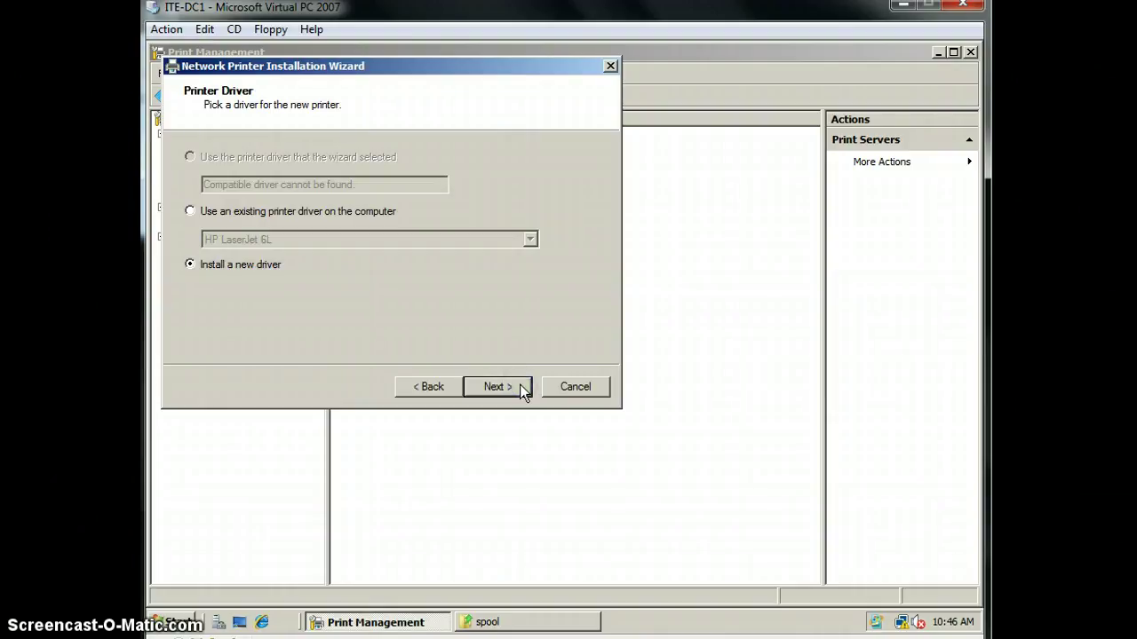
Choose the existing HP LaserJet 6L driver for the new printer and proceed to the naming settings
click(587, 332)
click(191, 211)
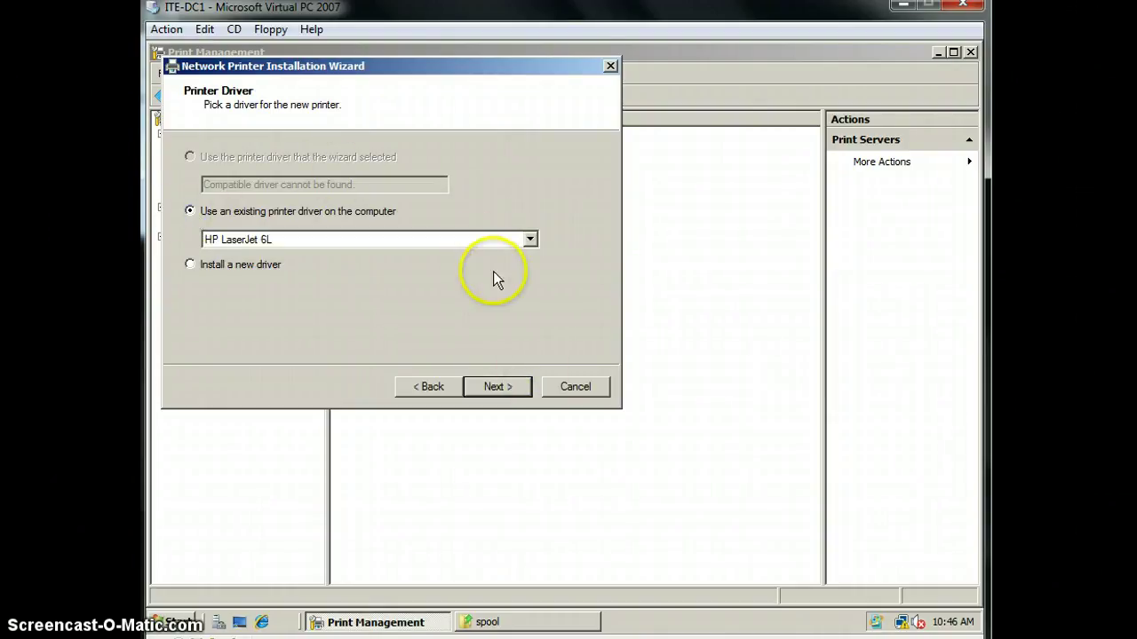
click(505, 389)
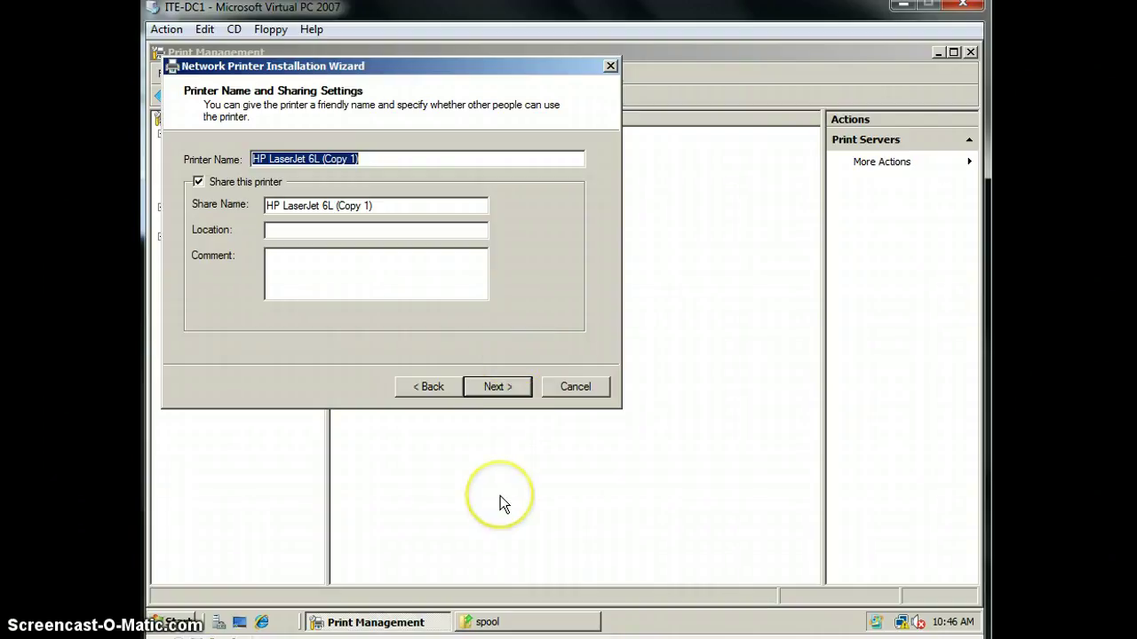
Set the printer name to "HP LaserJet 6L - Manager"
click(441, 160)
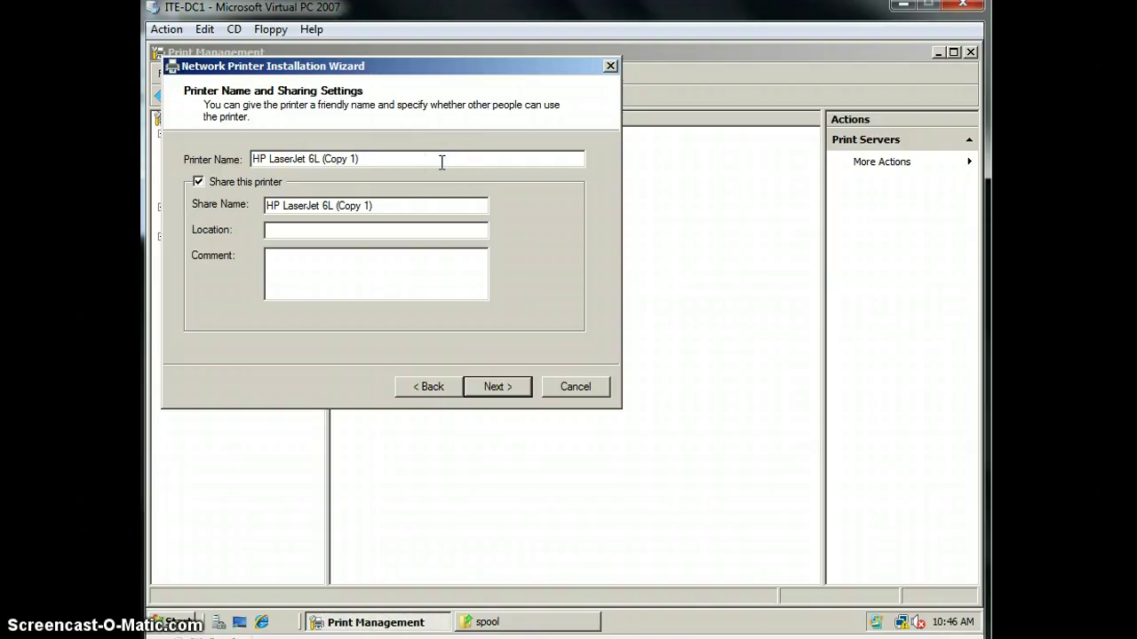
key(BackSpace)
key(BackSpace)
key(BackSpace)
key(BackSpace)
key(BackSpace)
key(BackSpace)
key(BackSpace)
key(BackSpace)
key(BackSpace)
text(- Manager)
Set the printer's share name to "HP LaserJet 6L - Manager"
click(407, 208)
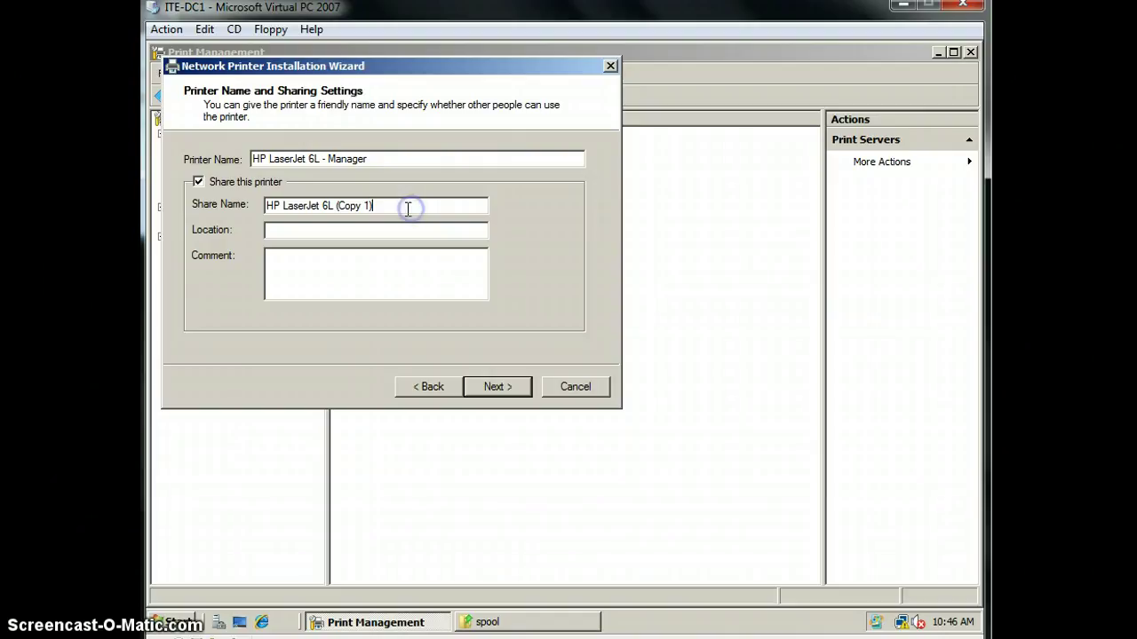
key(BackSpace)
key(BackSpace)
key(BackSpace)
key(BackSpace)
key(BackSpace)
key(BackSpace)
key(BackSpace)
key(BackSpace)
text(- Manager)
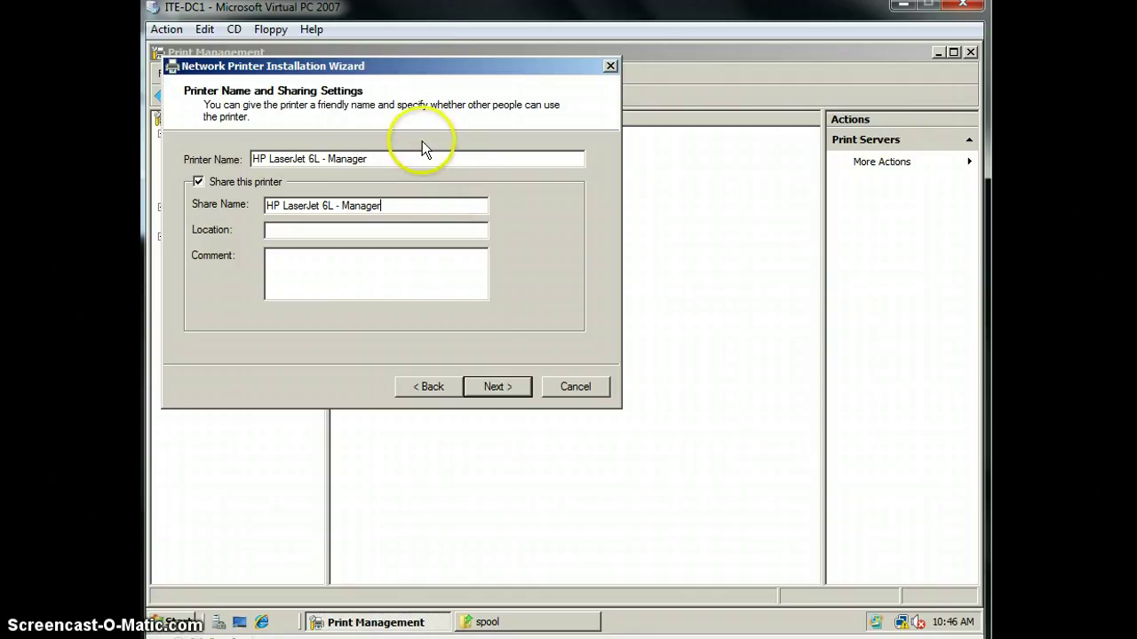
Enter ITE as the printer's location and complete the printer installation
click(303, 227)
text(I)
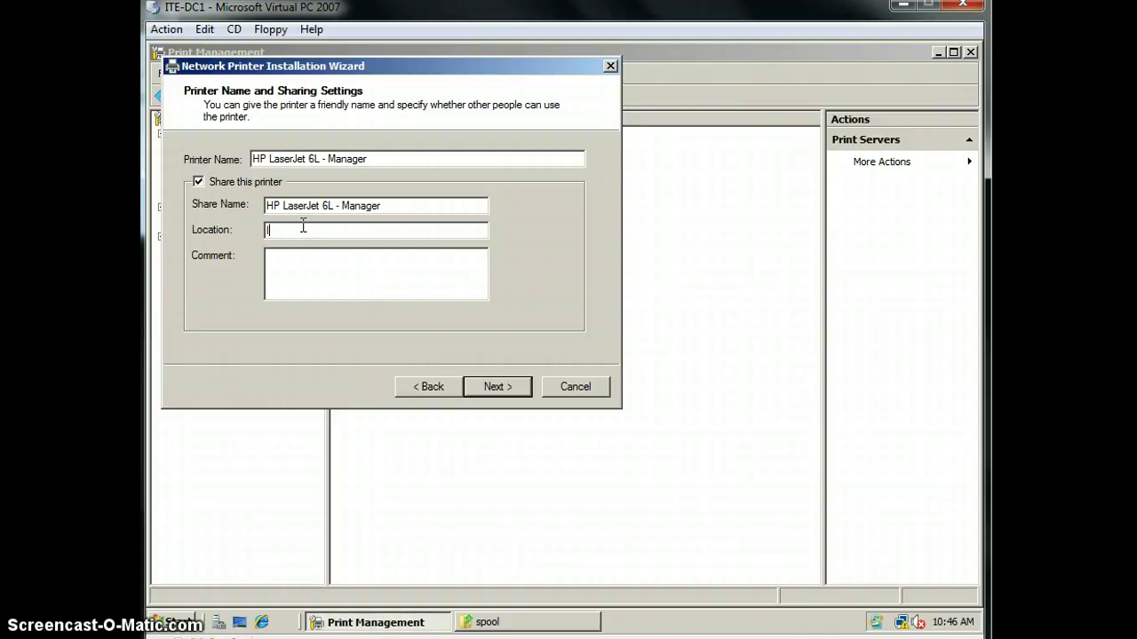
text(TE)
click(509, 395)
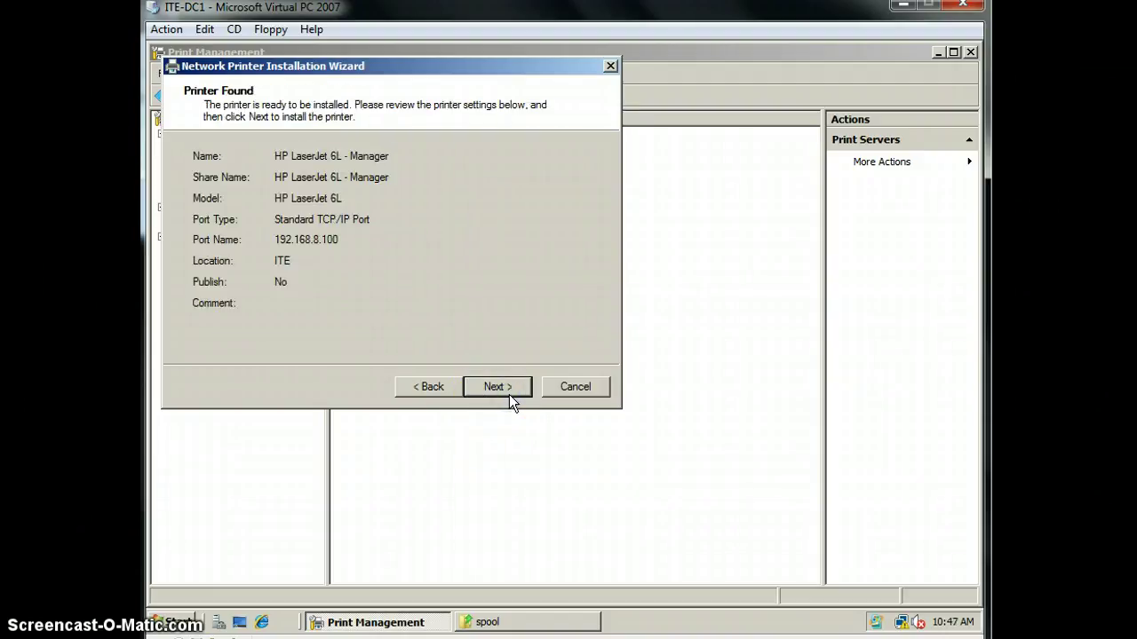
click(509, 394)
click(508, 389)
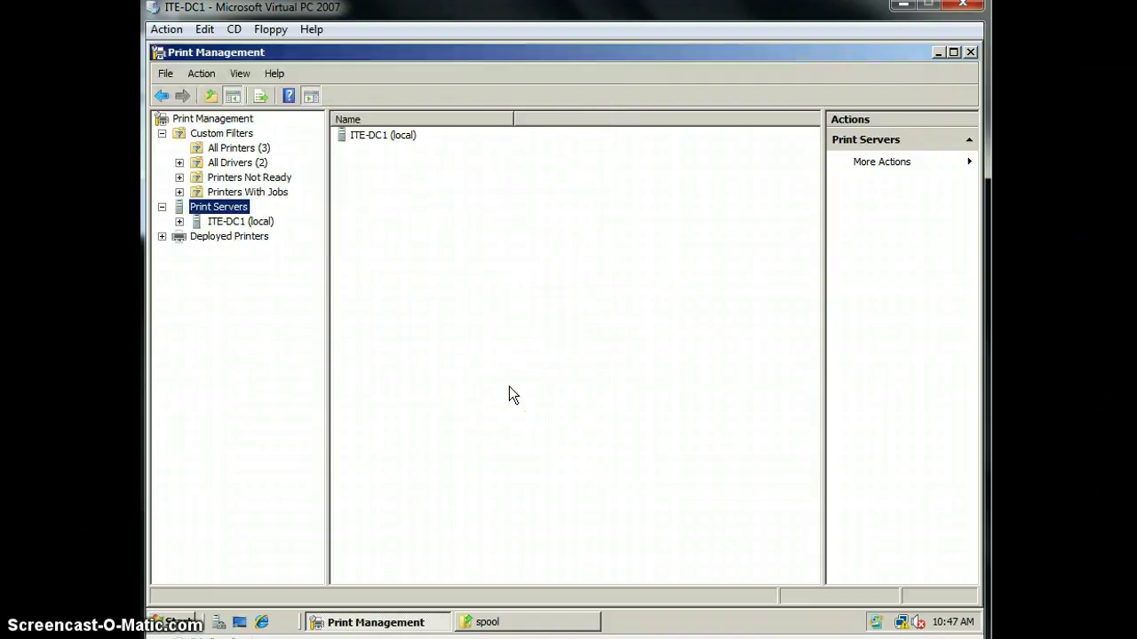
right_click(222, 223)
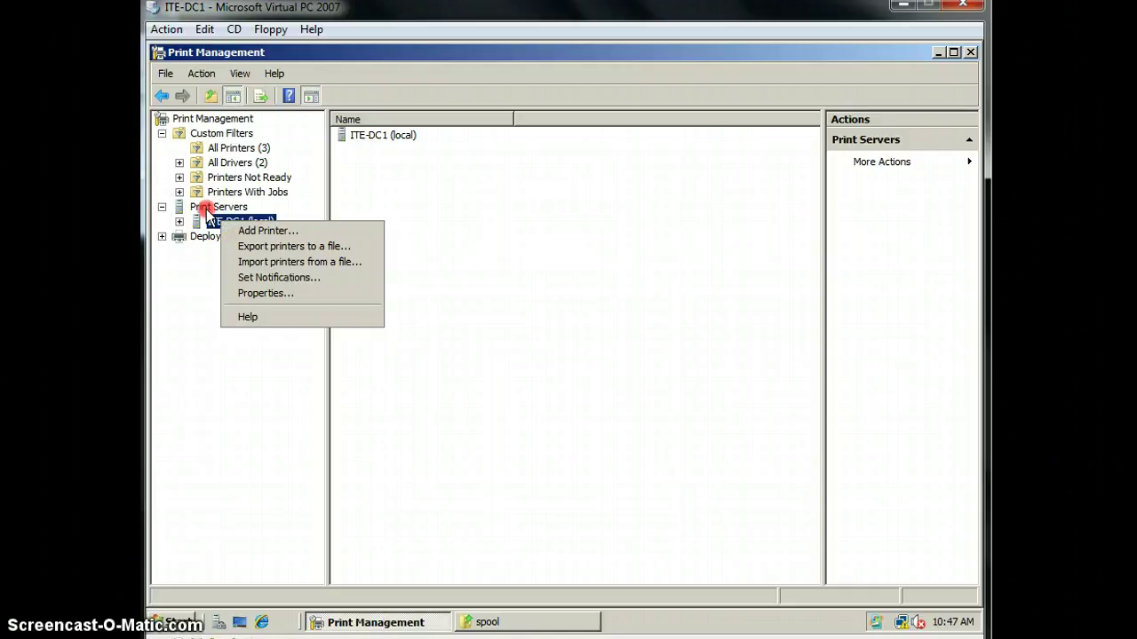
right_click(206, 209)
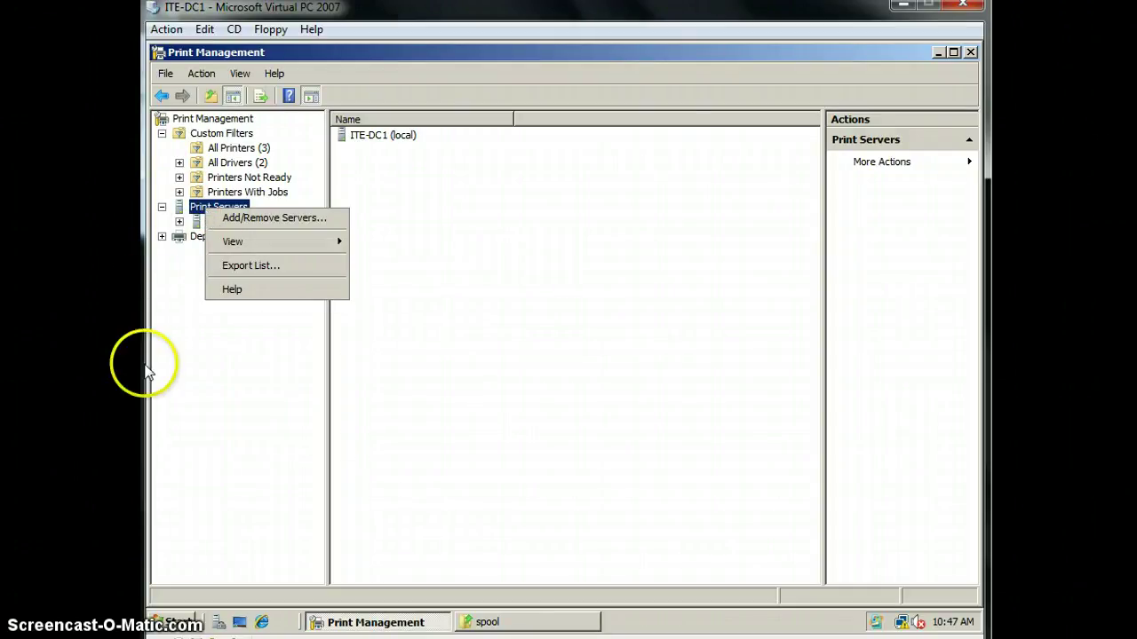
click(173, 356)
click(242, 222)
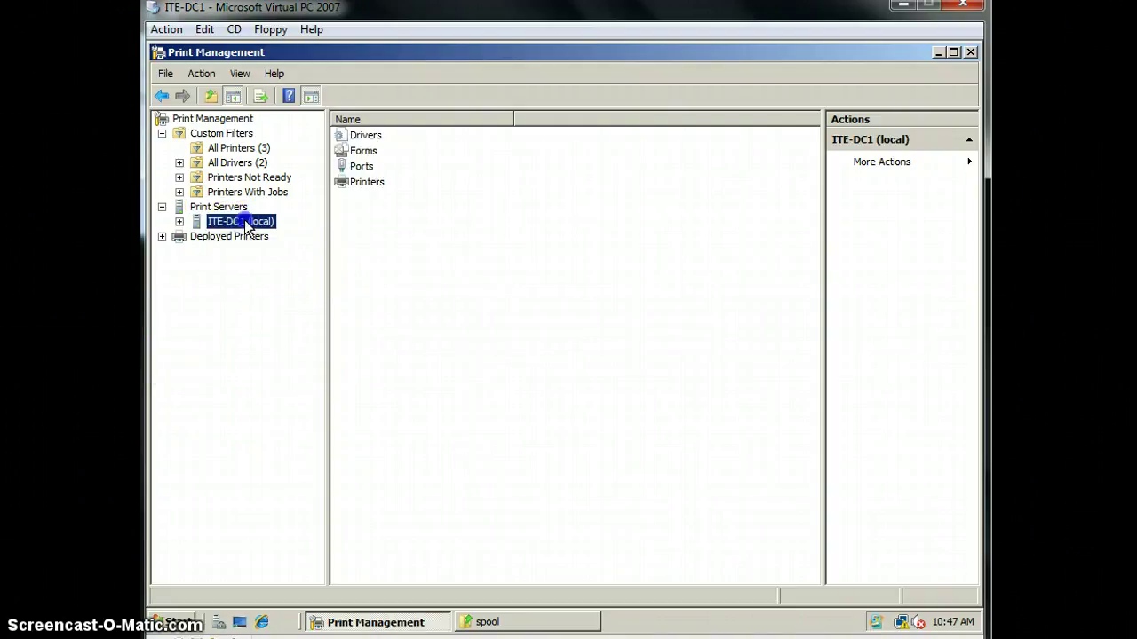
click(179, 221)
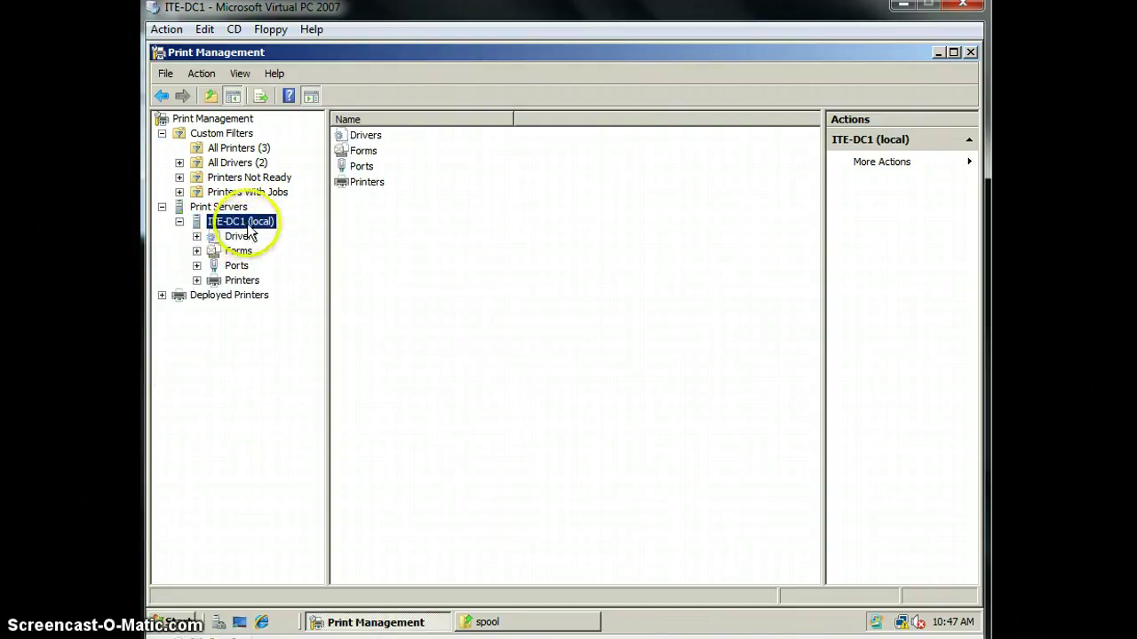
right_click(253, 229)
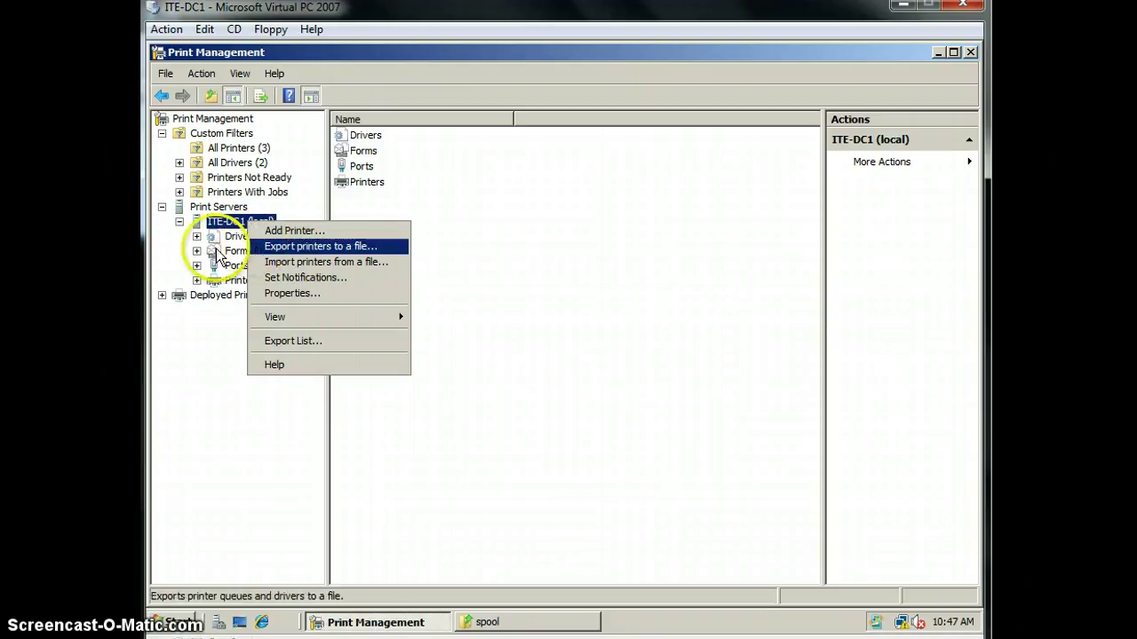
click(212, 373)
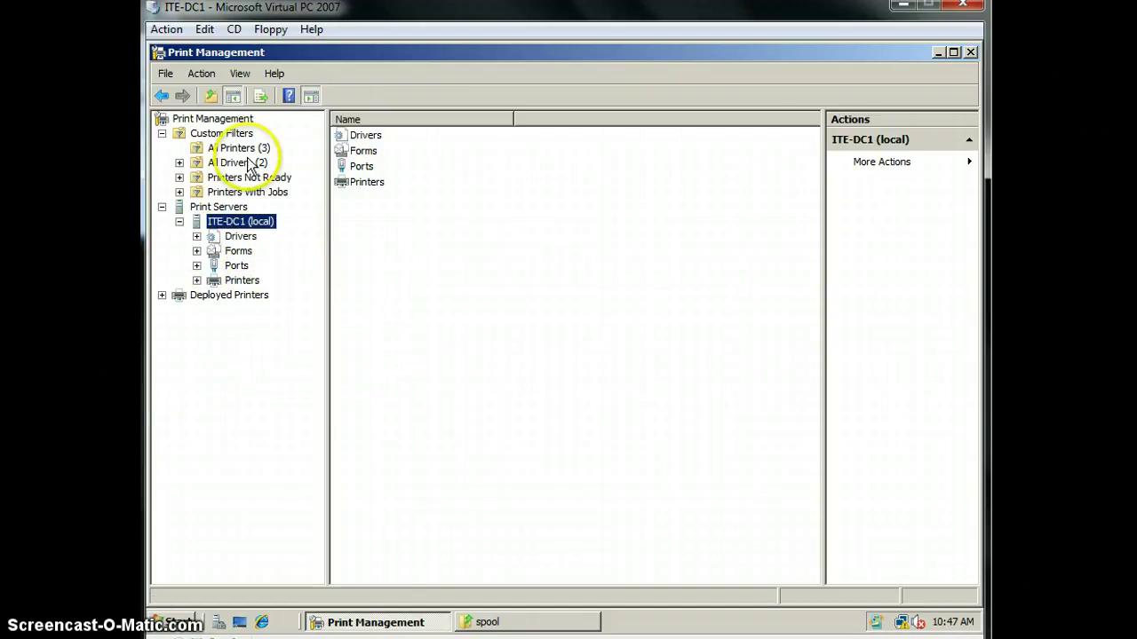
Open the properties of the HP LaserJet 6L - Manager printer from the list of all printers
click(252, 149)
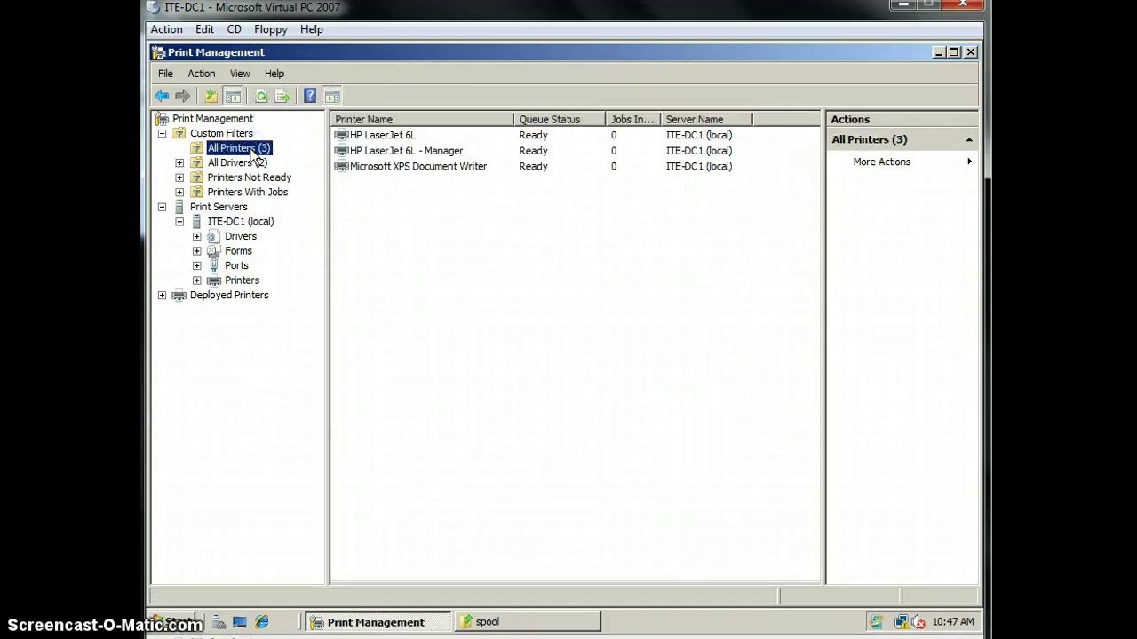
right_click(403, 135)
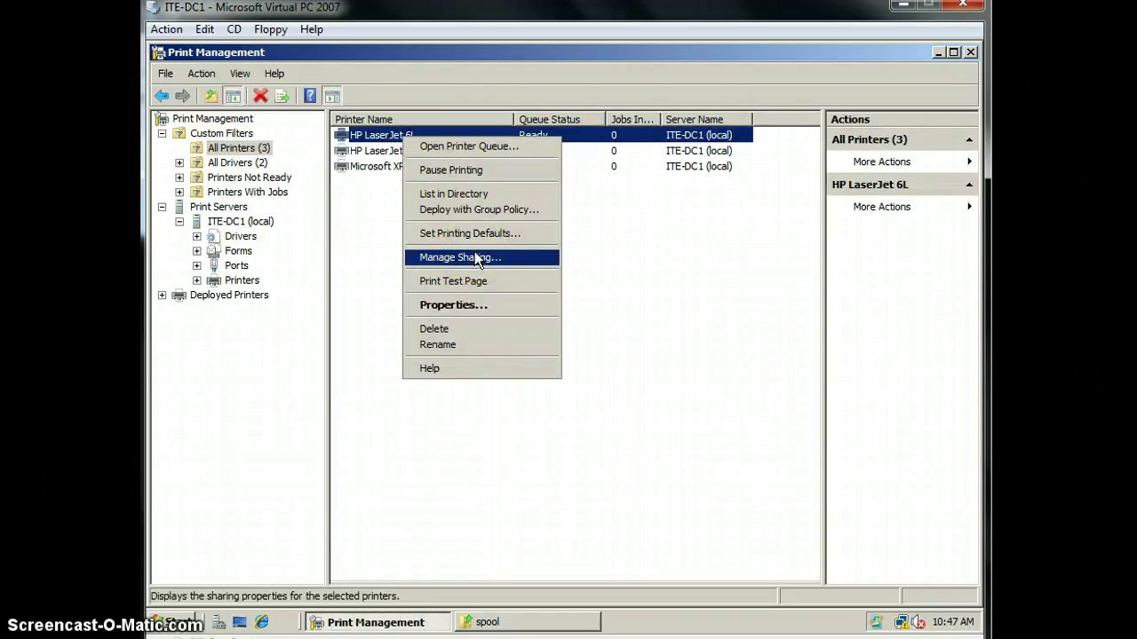
click(381, 226)
click(418, 153)
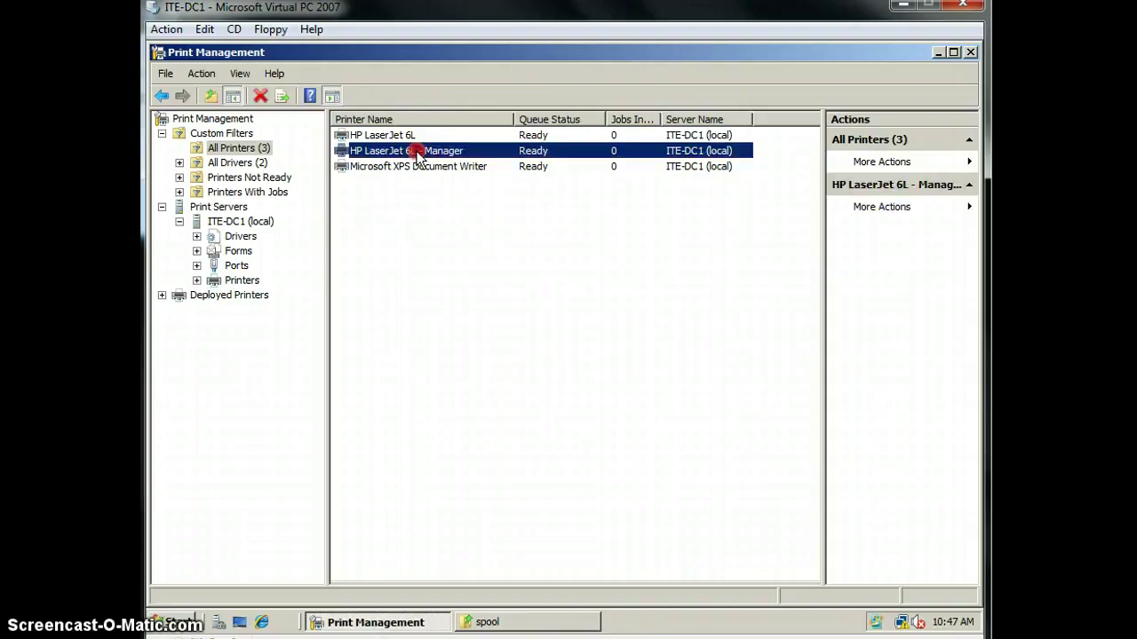
right_click(419, 153)
click(479, 316)
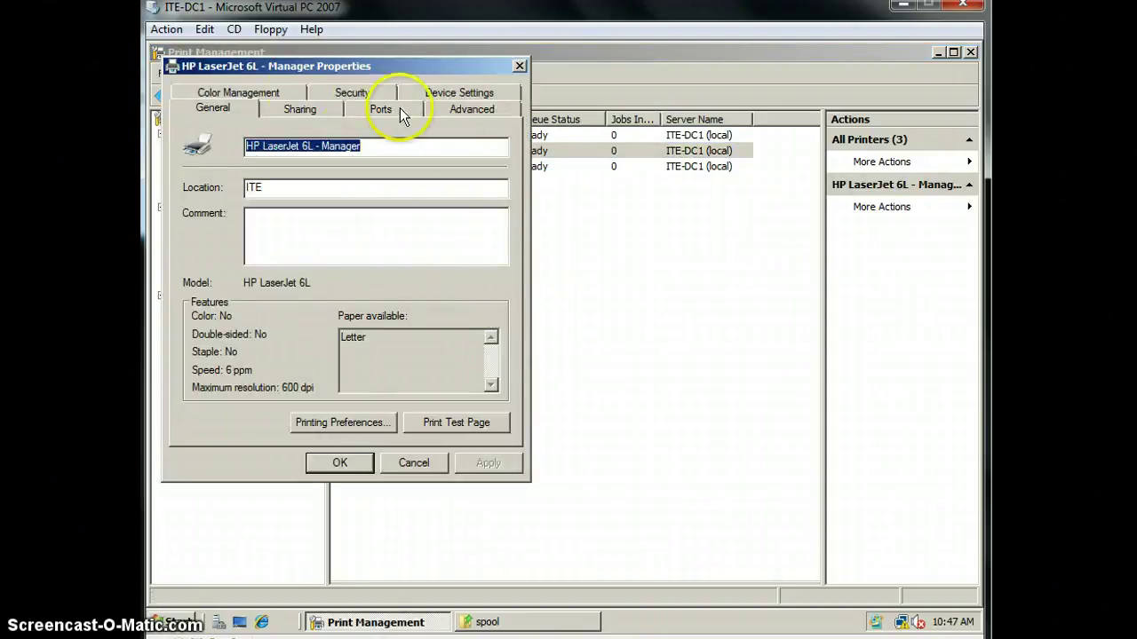
Set the Manager printer's priority to 90 in its advanced settings
click(463, 108)
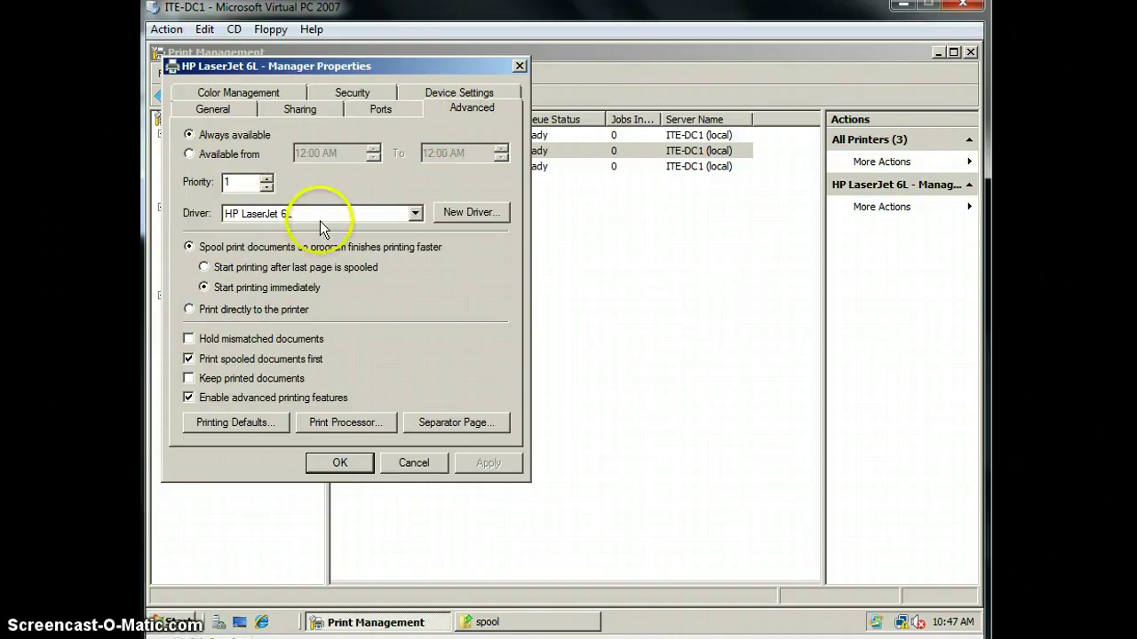
click(243, 181)
double_click(243, 182)
text(90)
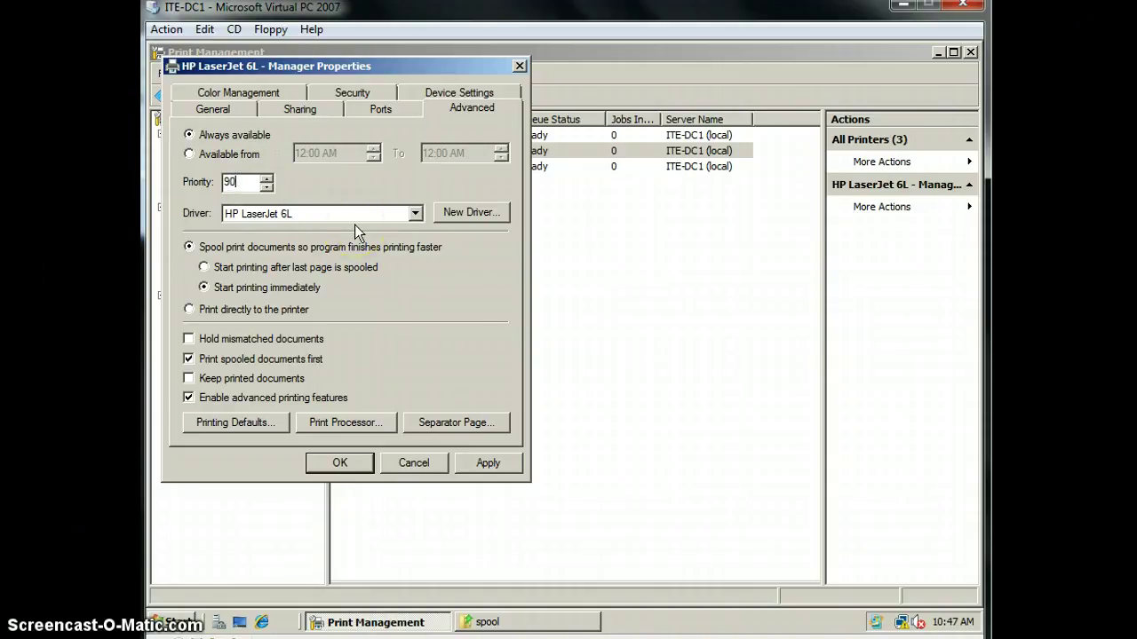
click(380, 423)
Limit the Manager printer's availability to a time range and set its start time to 8:00 PM
click(190, 154)
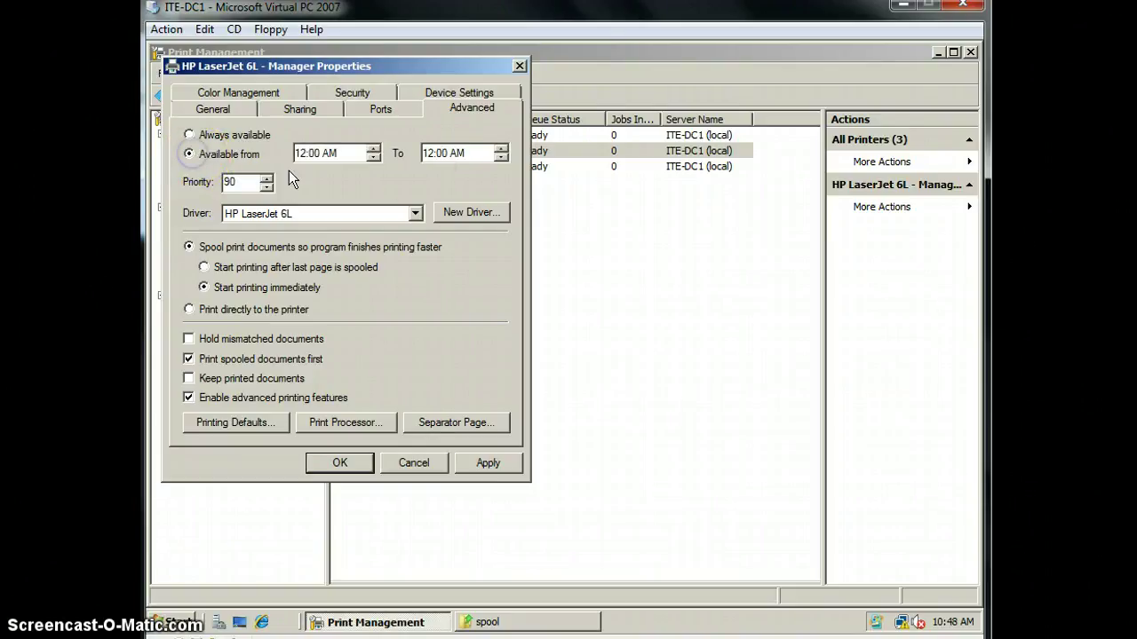
click(423, 175)
click(320, 160)
click(446, 155)
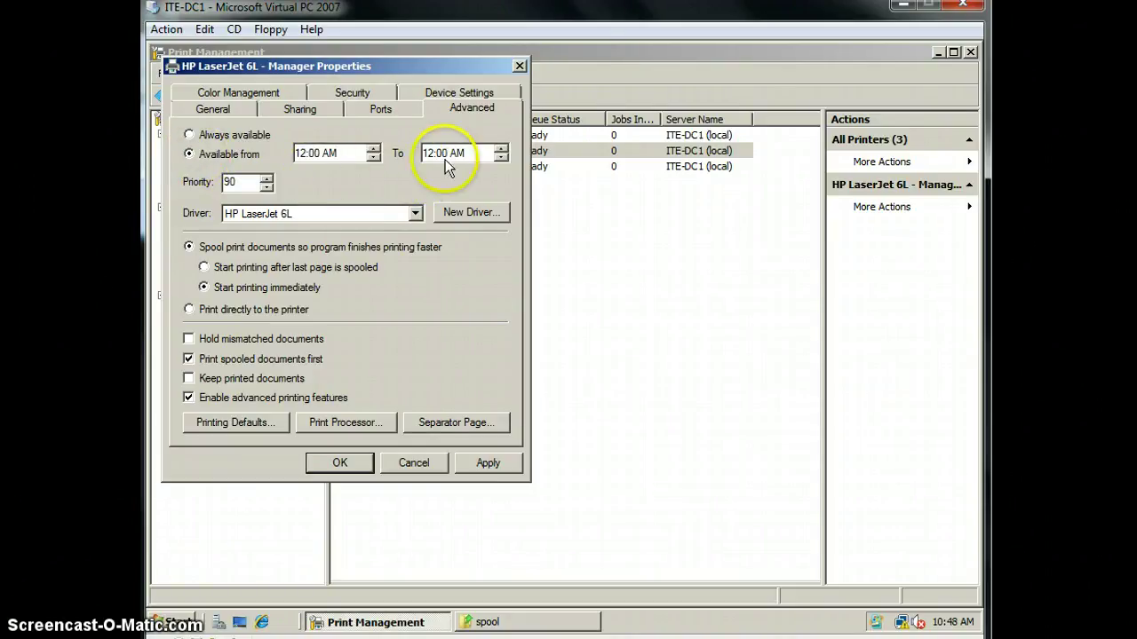
click(345, 159)
click(373, 158)
click(373, 158)
click(373, 158)
click(373, 159)
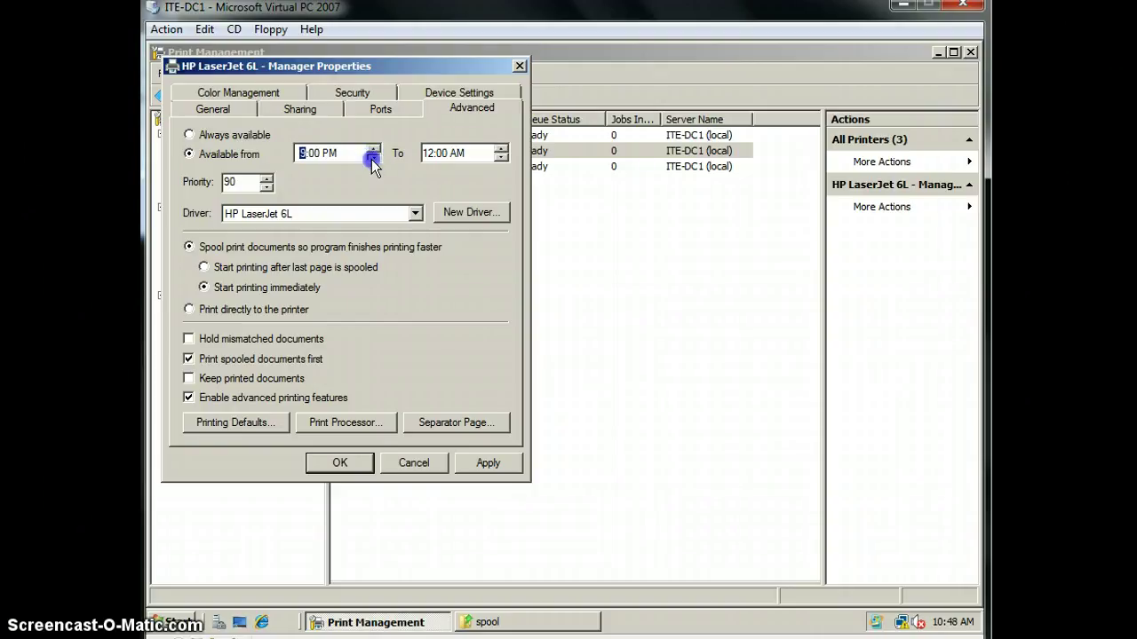
click(373, 158)
click(373, 149)
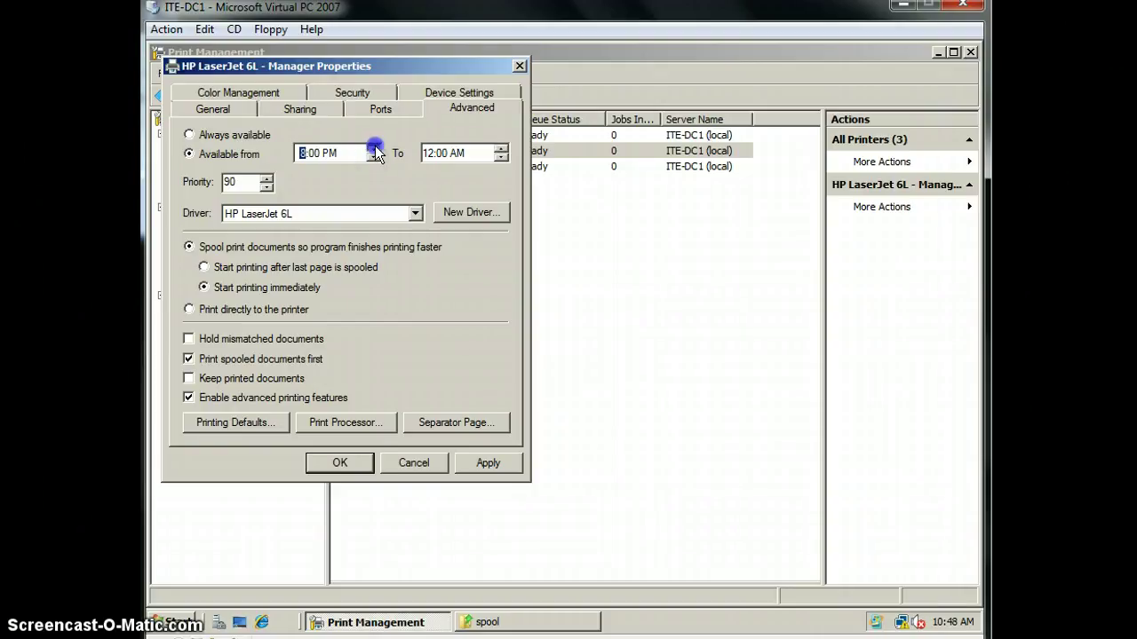
Set the availability end time to 10:00 PM and change the start time to 8:00 AM
click(502, 149)
click(502, 148)
click(502, 148)
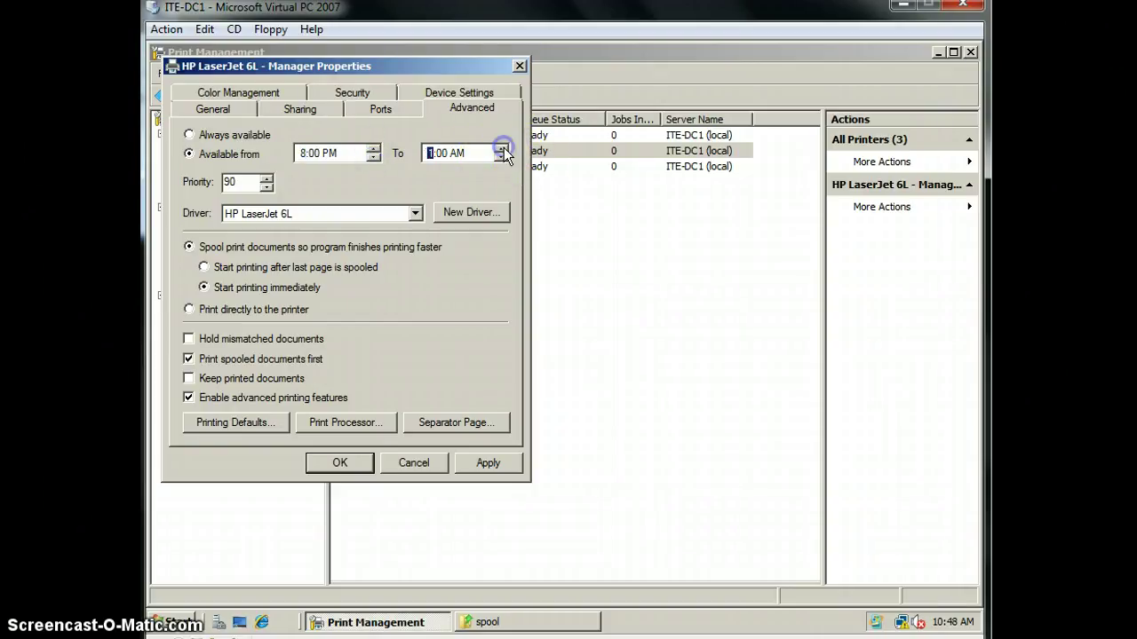
click(502, 148)
click(502, 148)
click(502, 148)
click(502, 149)
click(501, 148)
click(502, 149)
click(501, 148)
click(481, 155)
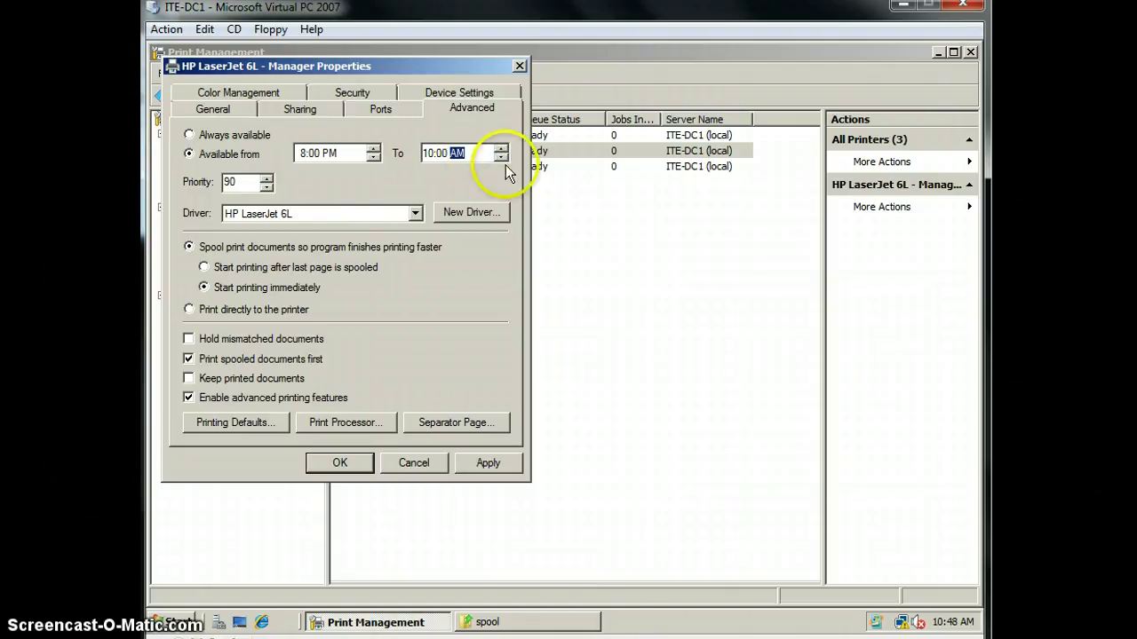
click(503, 155)
click(346, 154)
click(376, 158)
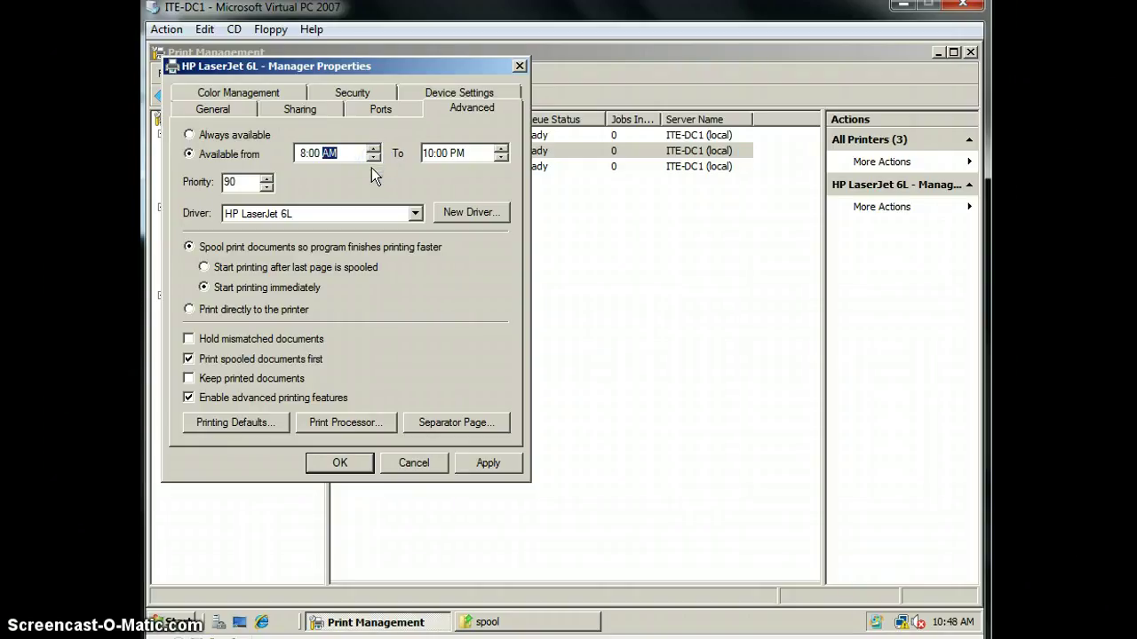
Remove the Everyone group from the Manager printer's security permissions
click(352, 93)
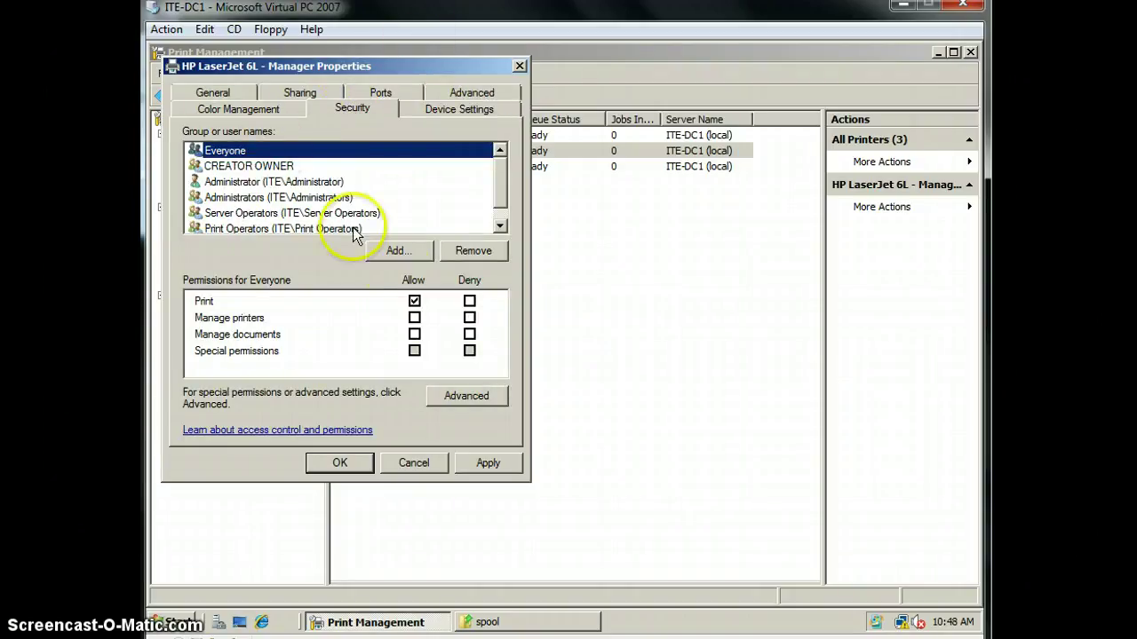
click(474, 251)
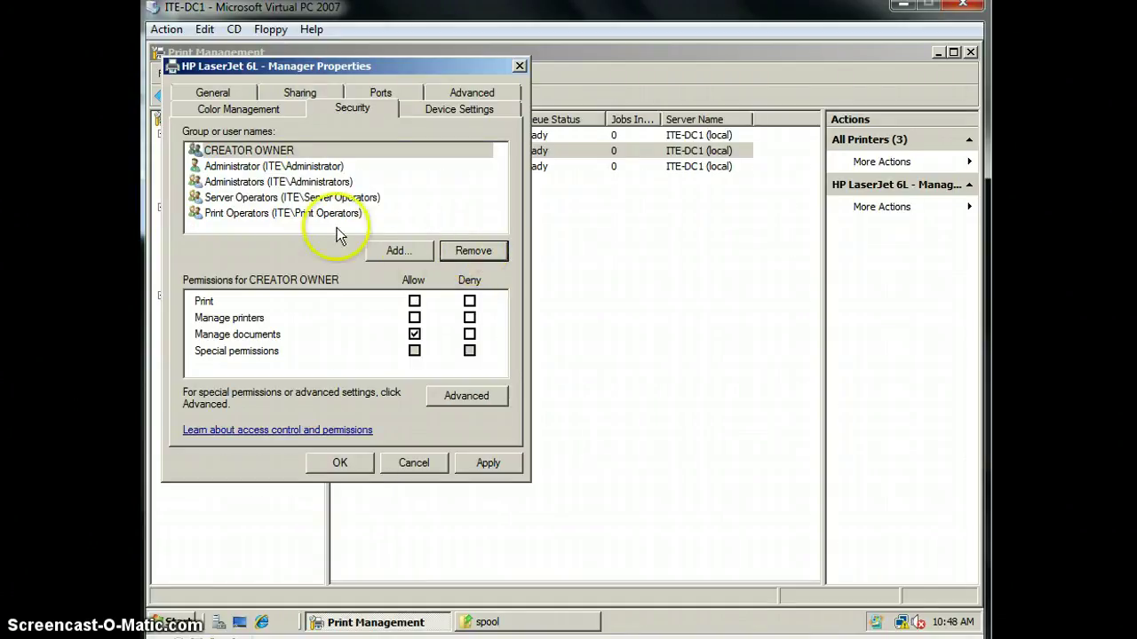
Add the G_Mgr group from ITE.LOCAL to the Manager printer's security permissions
click(399, 251)
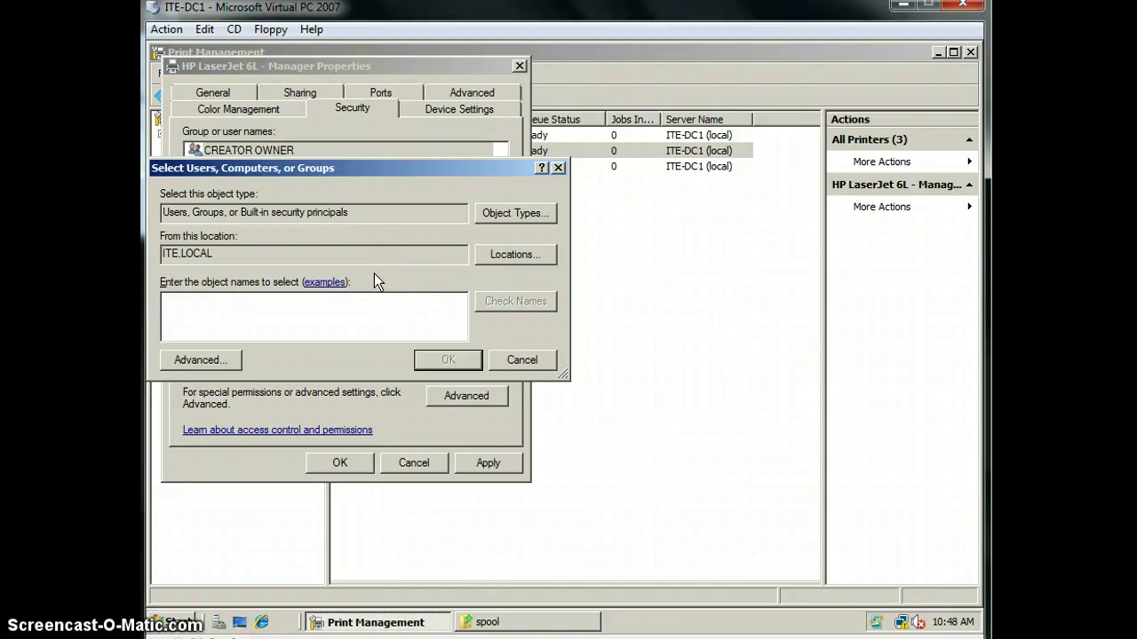
text(G_Mge)
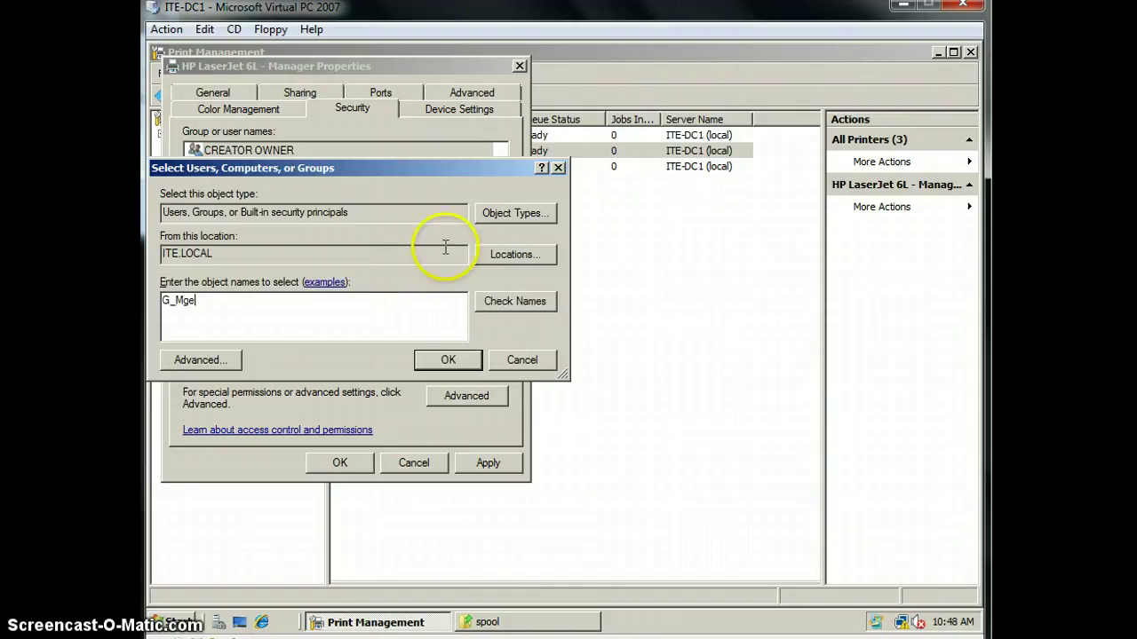
key(BackSpace)
text(r)
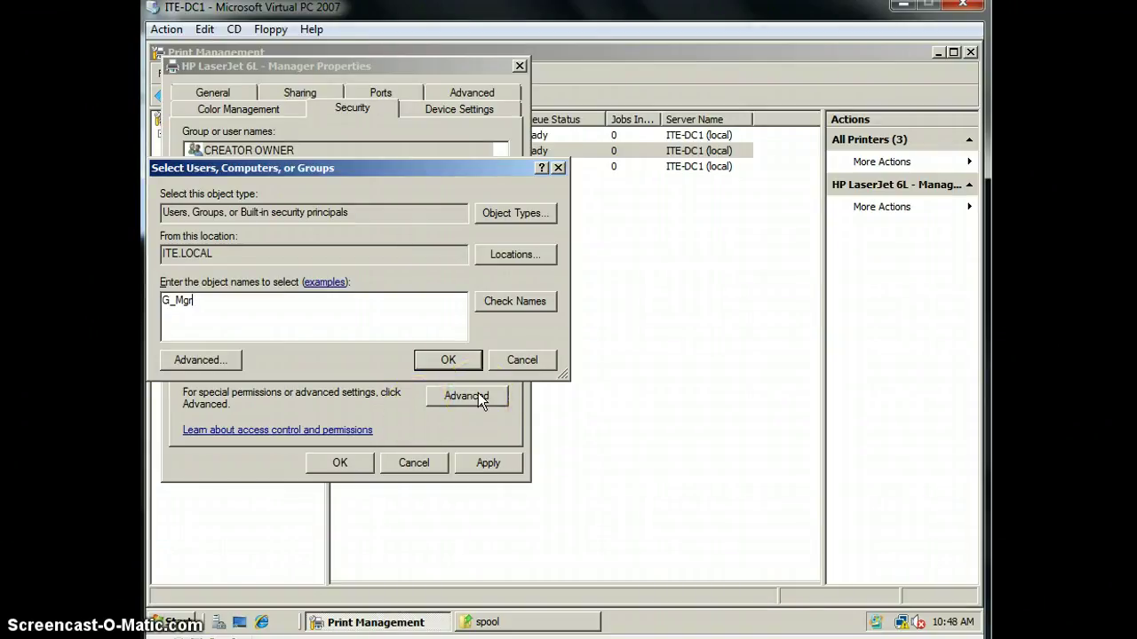
click(445, 306)
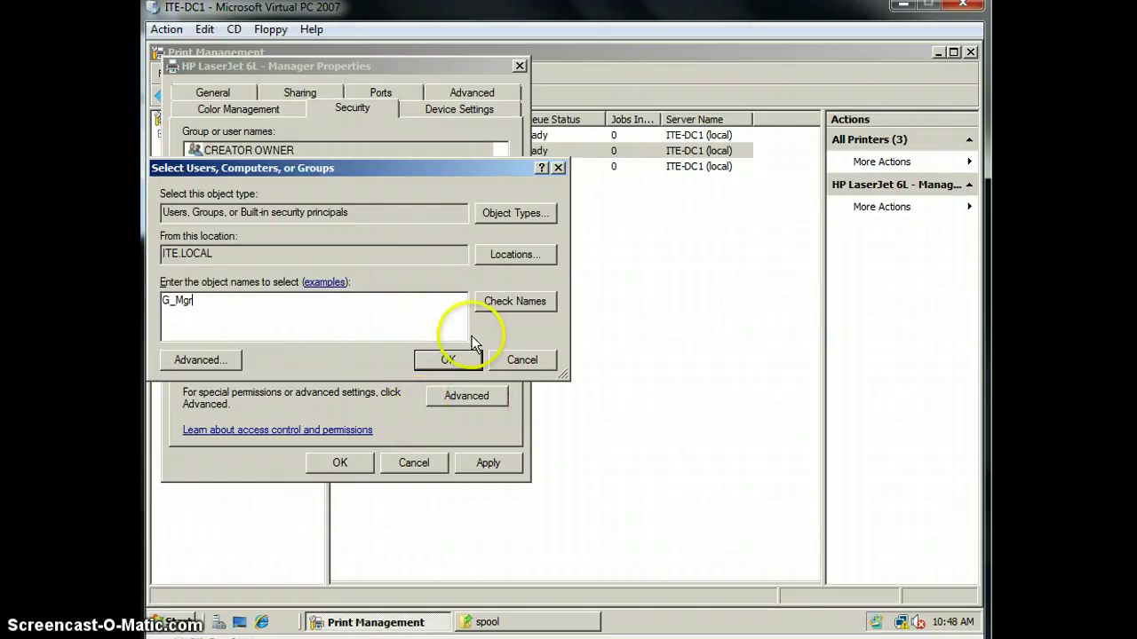
click(515, 301)
click(446, 359)
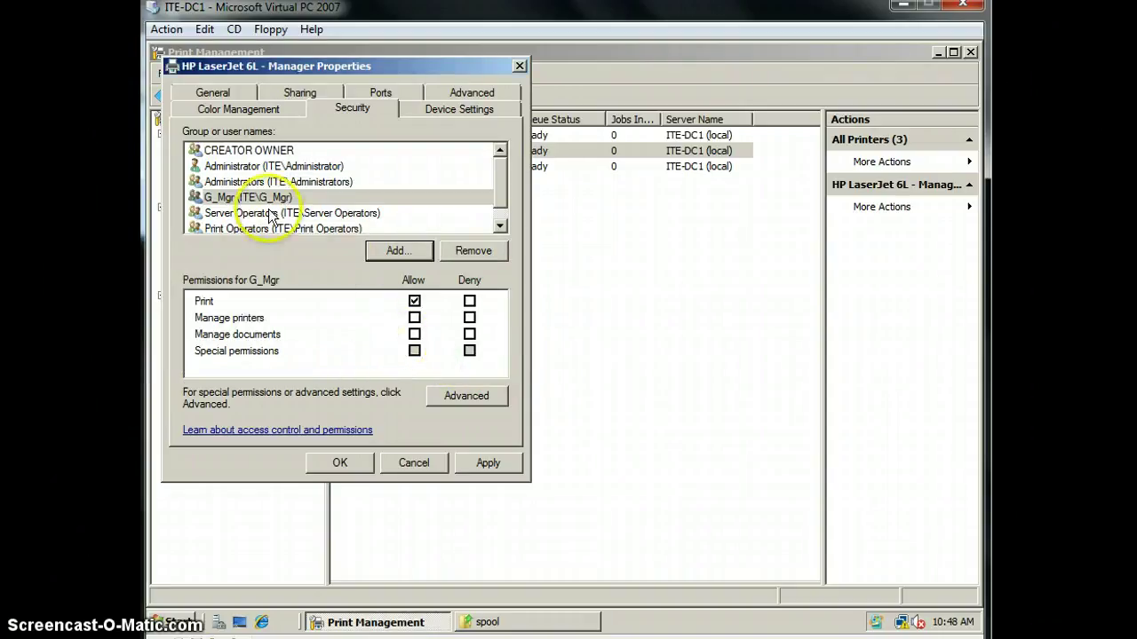
Review the G_Mgr group's permissions and save the Manager printer's properties
click(236, 197)
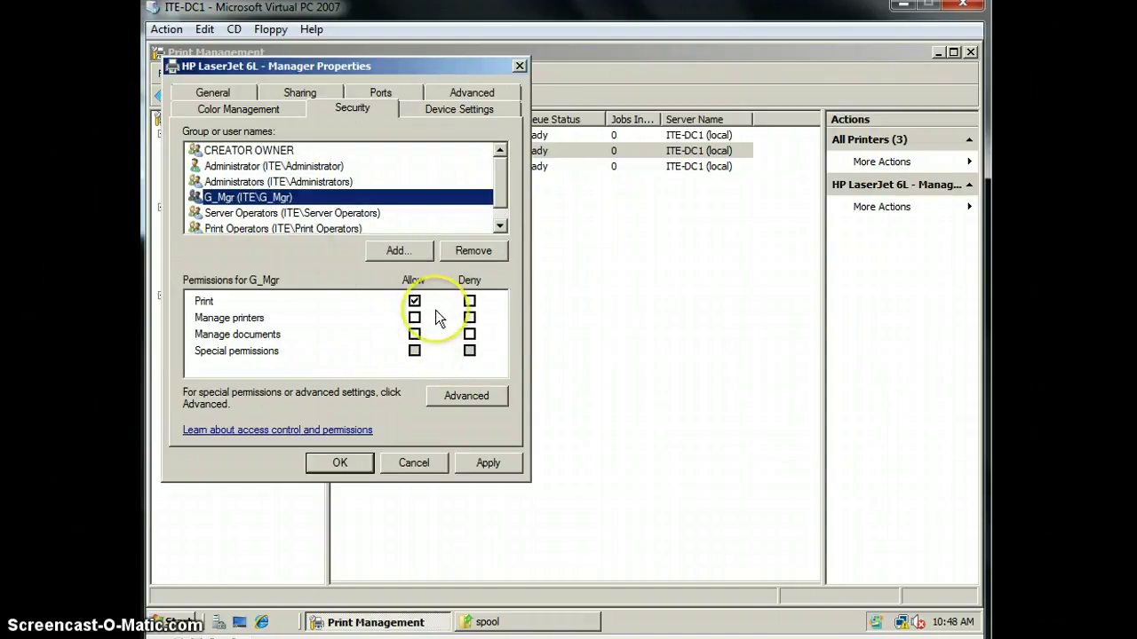
click(348, 462)
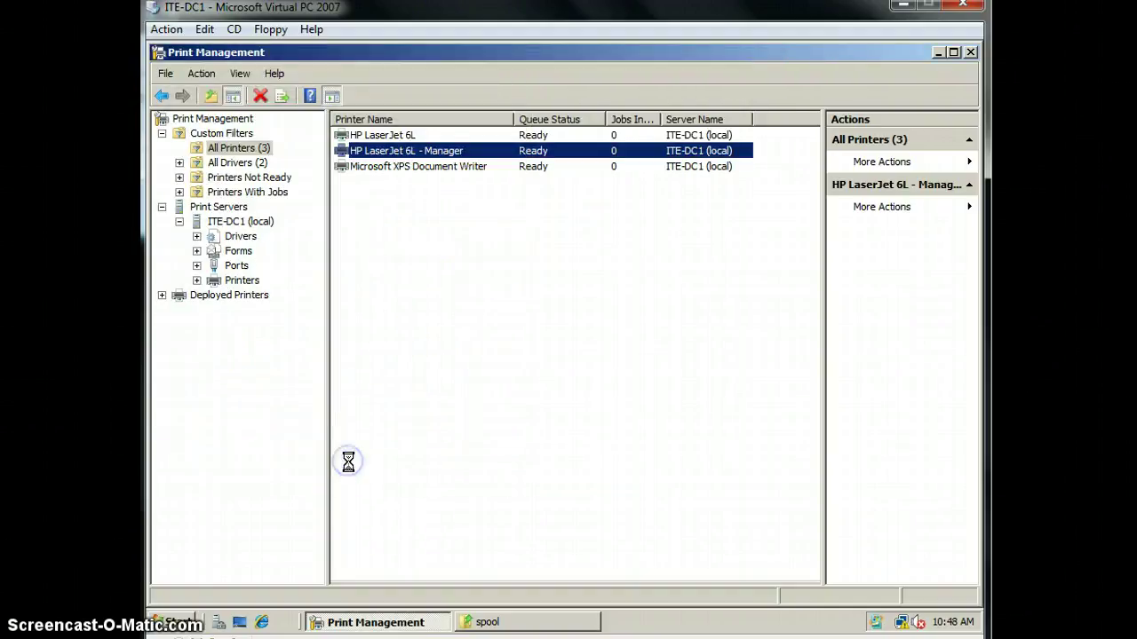
click(338, 463)
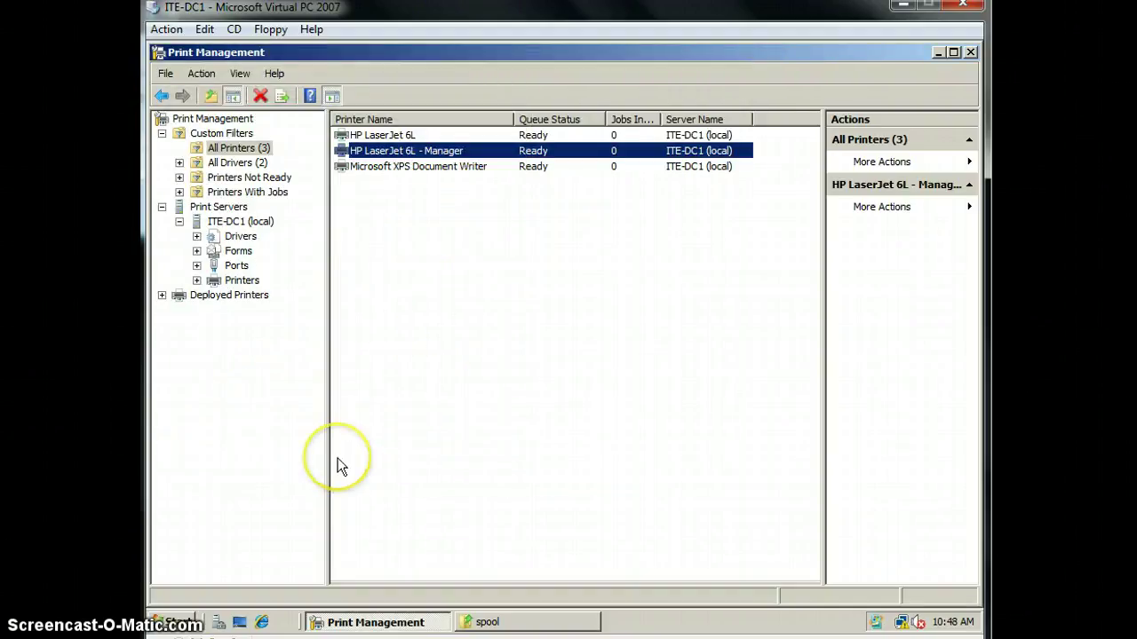